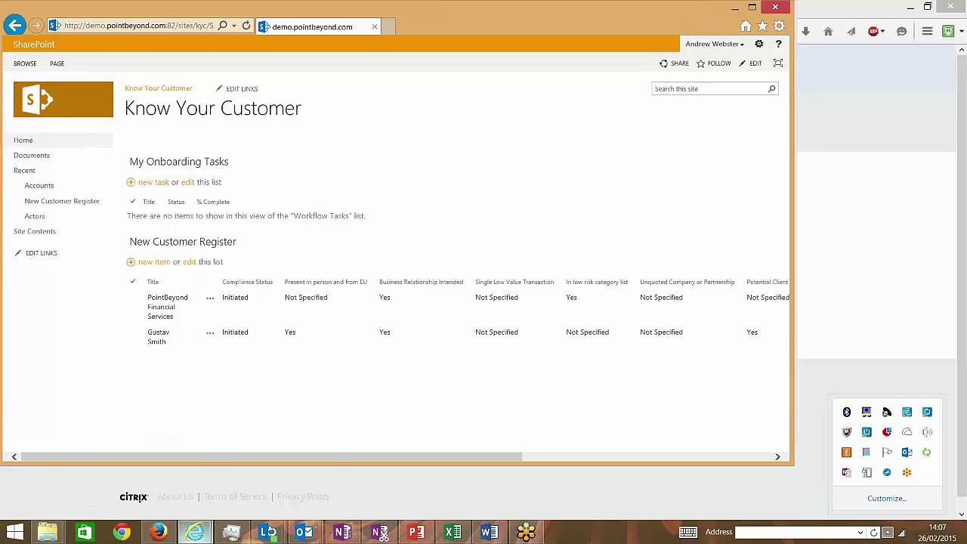
Bring the Customer Onboarding: Know Your Customer workflow diagram forward in Visio Web Access
{"action": "mouse_move", "coordinate": [195, 532]}
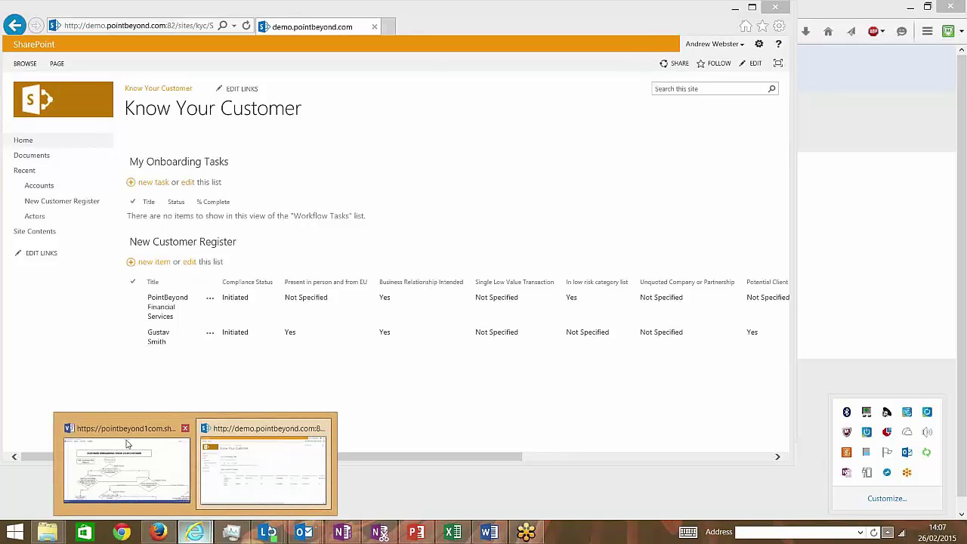
{"action": "mouse_move", "coordinate": [127, 444]}
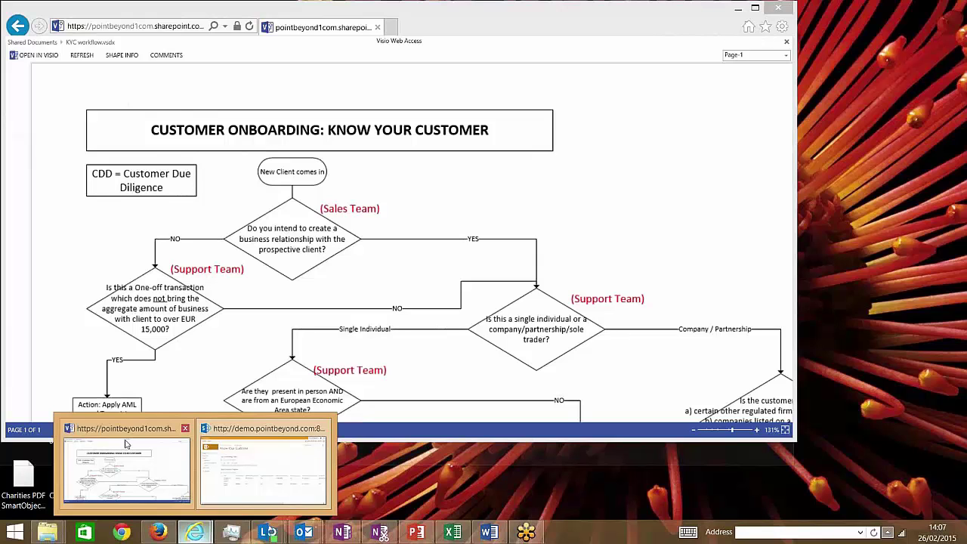
{"action": "left_click", "coordinate": [127, 444]}
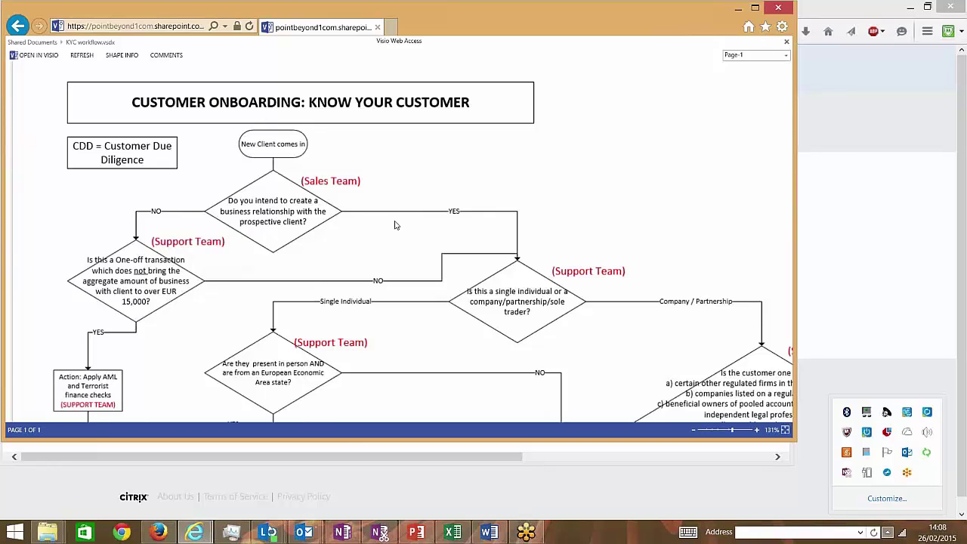
{"action": "left_click", "coordinate": [196, 533]}
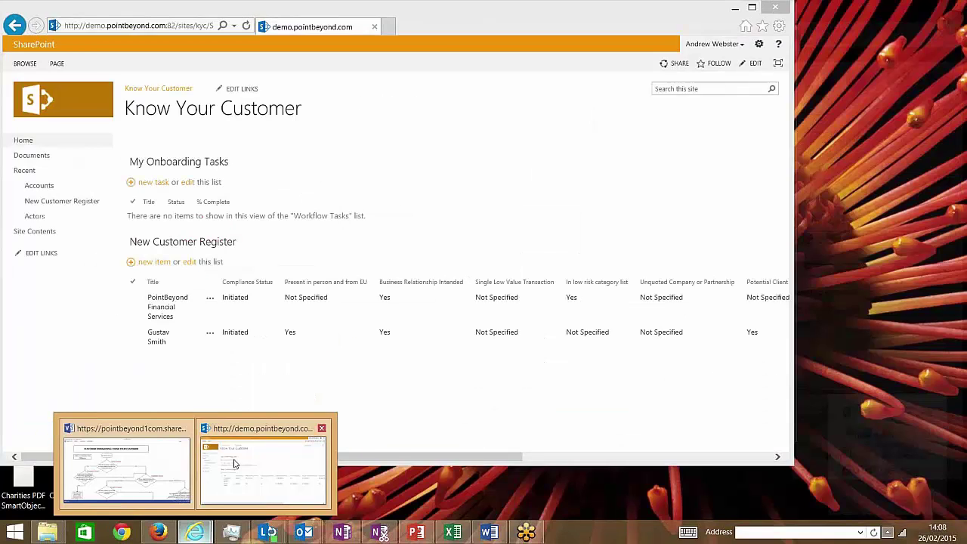
Create a PointBeyond register entry answering Yes, Company / Partnership / Sole Trader, and Yes
{"action": "left_click", "coordinate": [234, 464]}
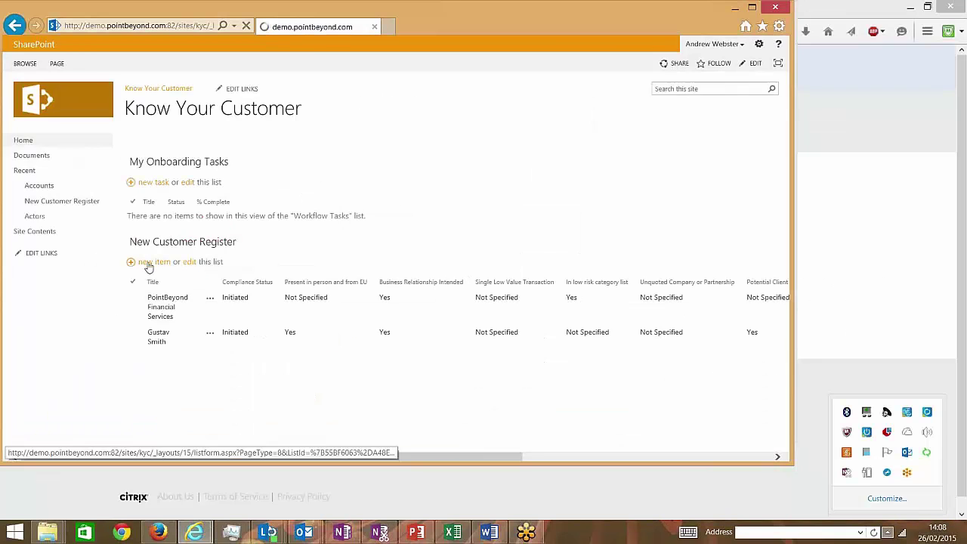
{"action": "left_click", "coordinate": [148, 262]}
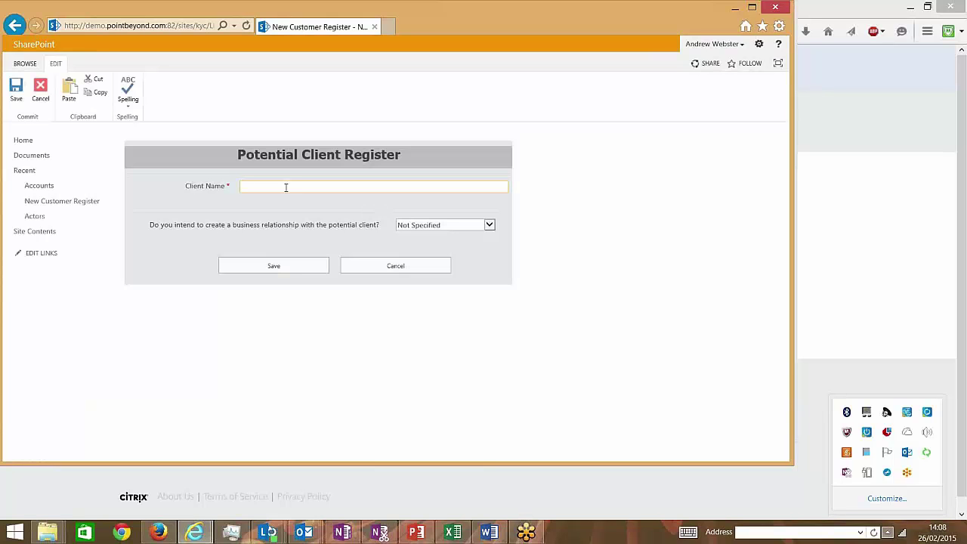
{"action": "type", "text": "PointBeyond"}
{"action": "left_click", "coordinate": [470, 228]}
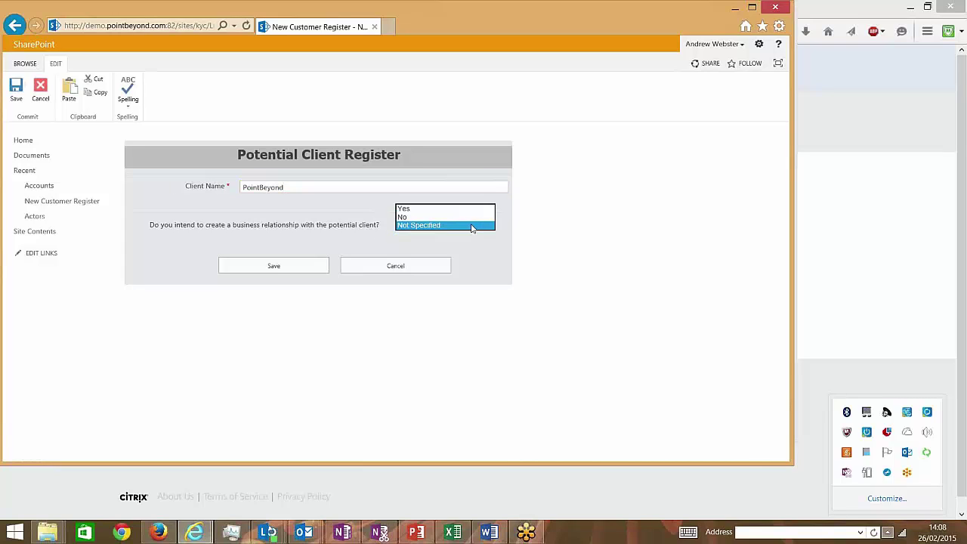
{"action": "left_click", "coordinate": [447, 212]}
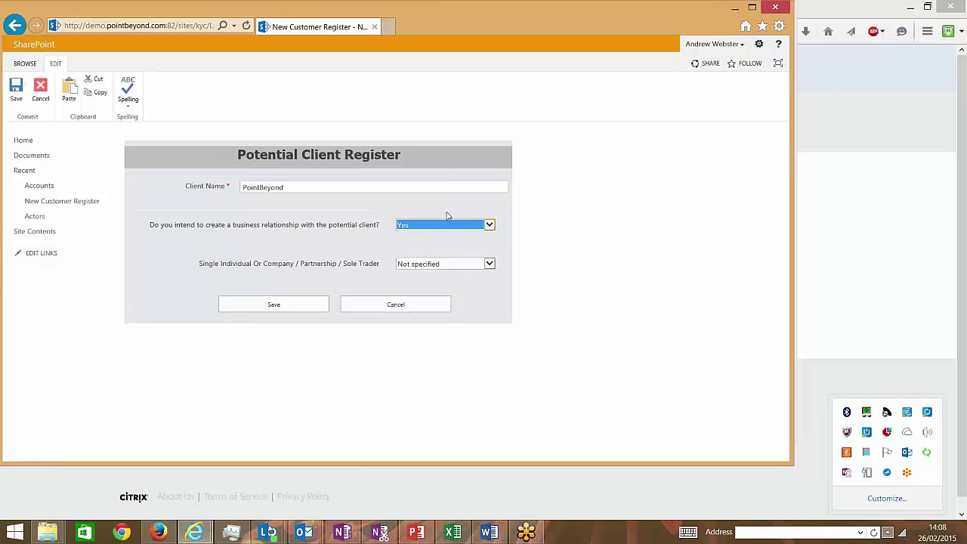
{"action": "left_click", "coordinate": [478, 265]}
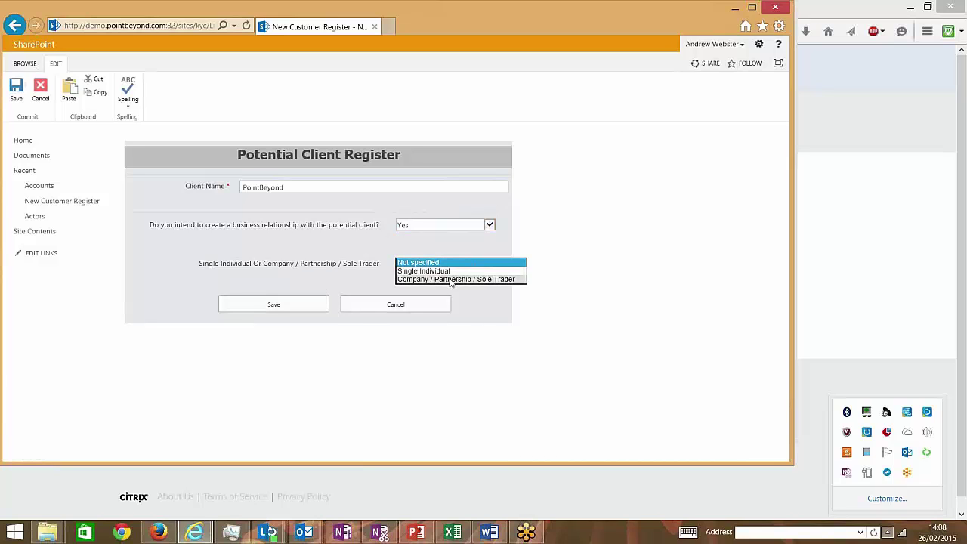
{"action": "left_click", "coordinate": [451, 280]}
{"action": "left_click", "coordinate": [434, 303]}
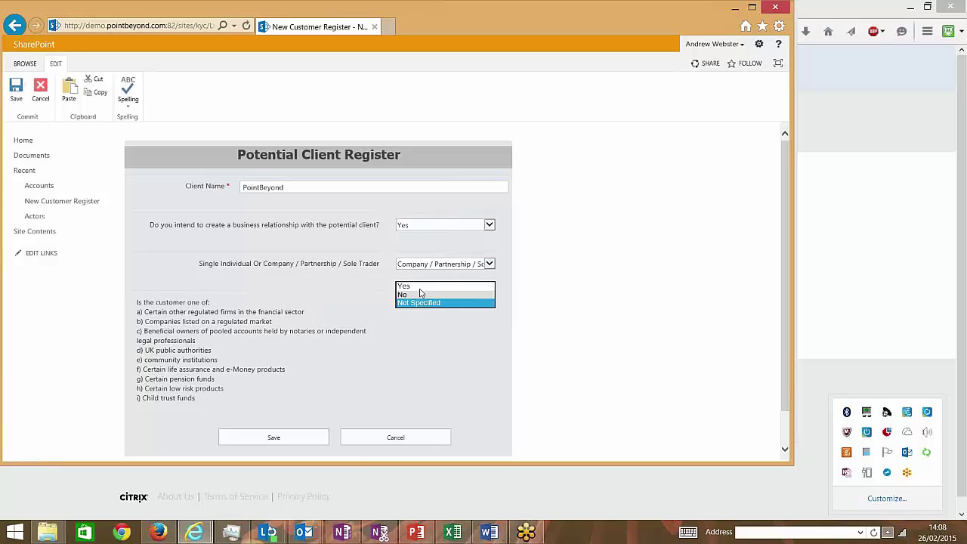
{"action": "left_click", "coordinate": [412, 285]}
{"action": "left_click", "coordinate": [425, 347]}
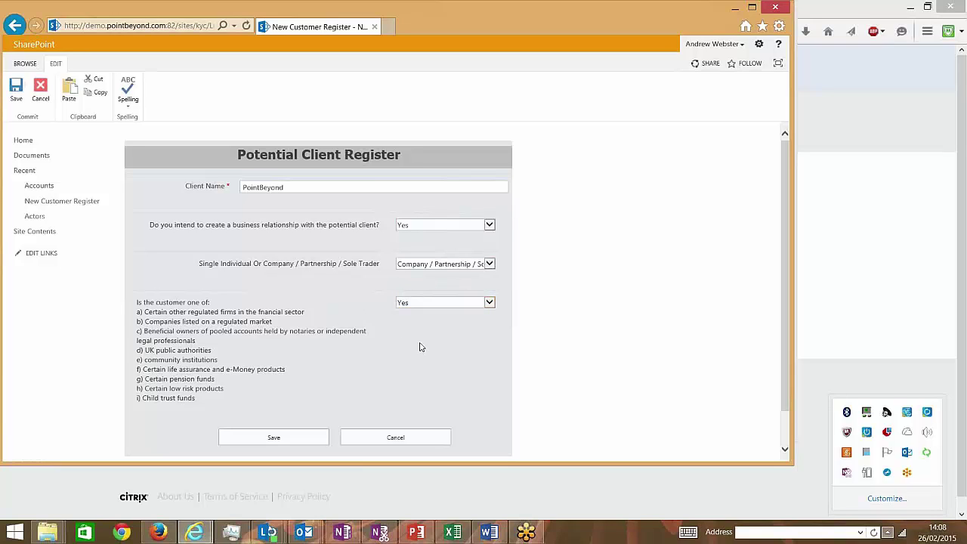
{"action": "left_click", "coordinate": [271, 437]}
Discard the form and start a new PointBeyond entry with business relationship Yes
{"action": "left_click", "coordinate": [386, 438]}
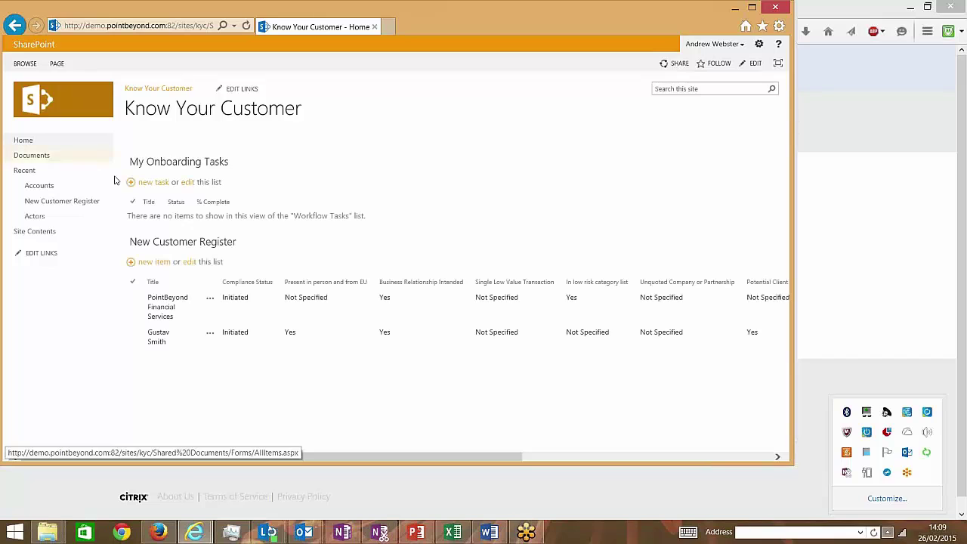
{"action": "left_click", "coordinate": [155, 261]}
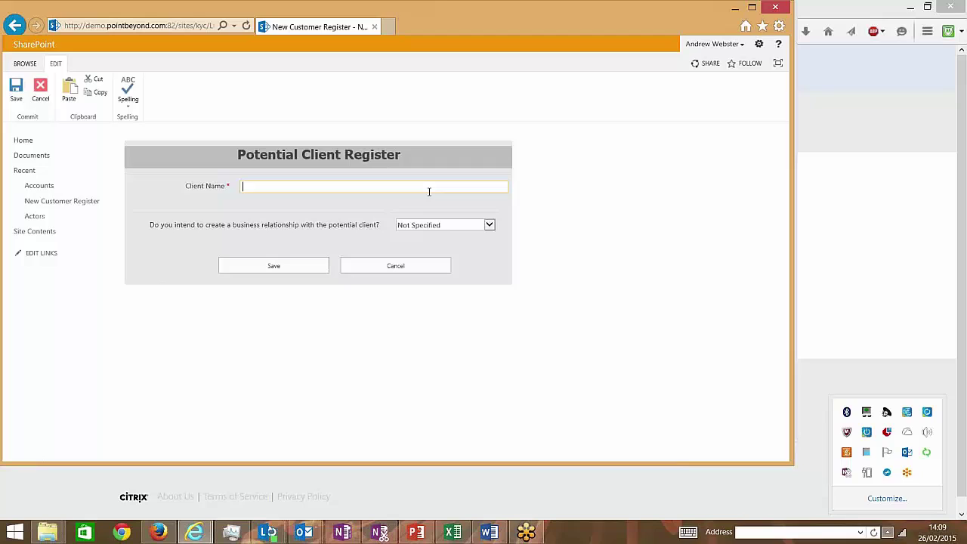
{"action": "type", "text": "PointBeyond"}
{"action": "left_click", "coordinate": [484, 227]}
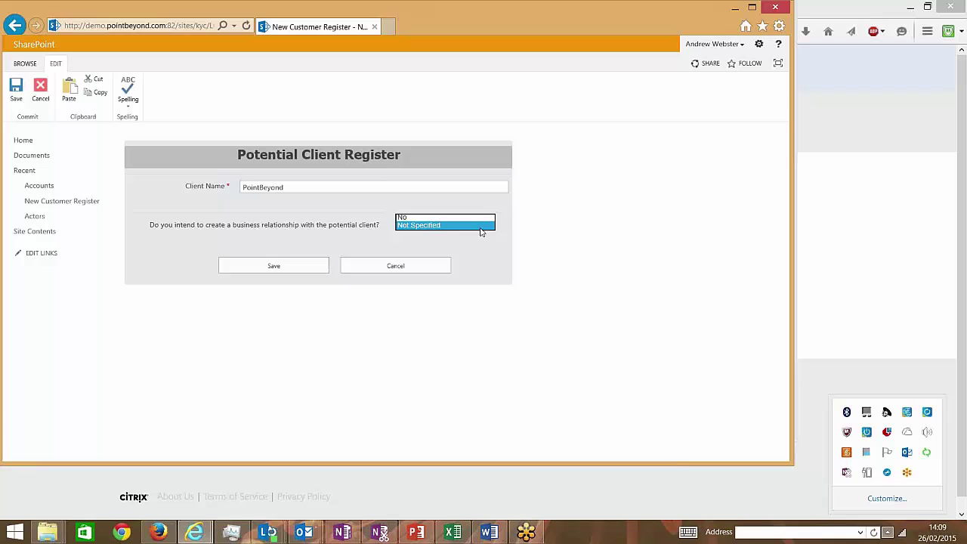
{"action": "left_click", "coordinate": [444, 214]}
Answer Single Individual, present in EU Yes, politically exposed Yes, then cancel the form
{"action": "left_click", "coordinate": [431, 264]}
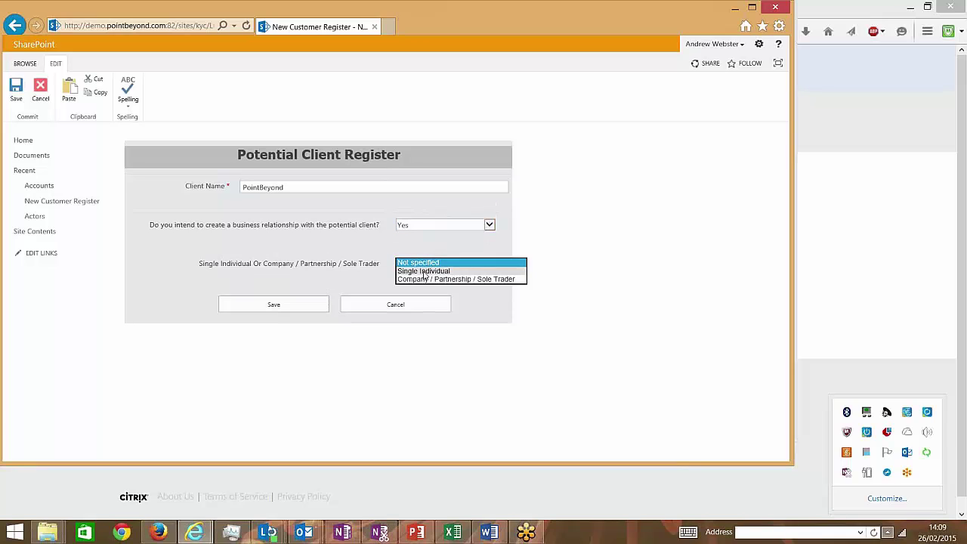
{"action": "left_click", "coordinate": [424, 271]}
{"action": "left_click", "coordinate": [424, 303]}
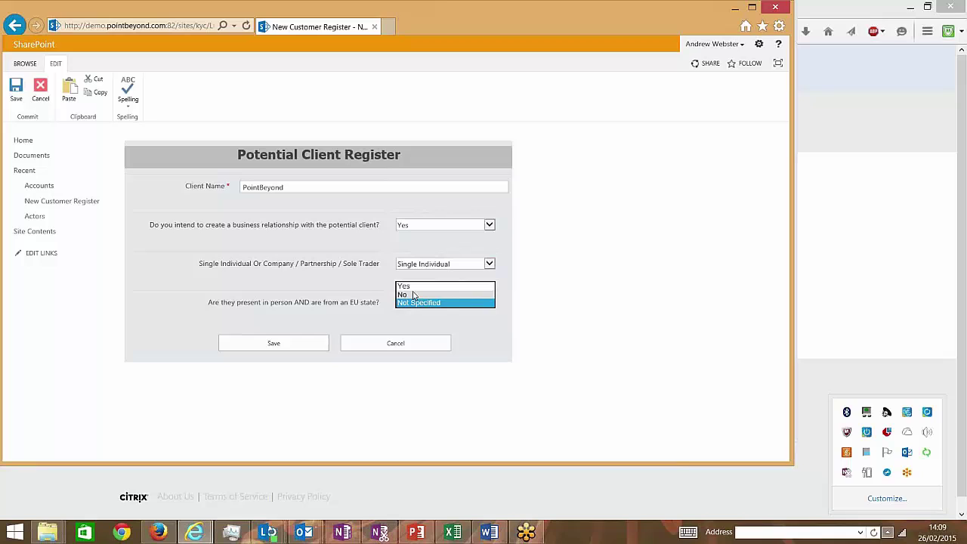
{"action": "left_click", "coordinate": [414, 288]}
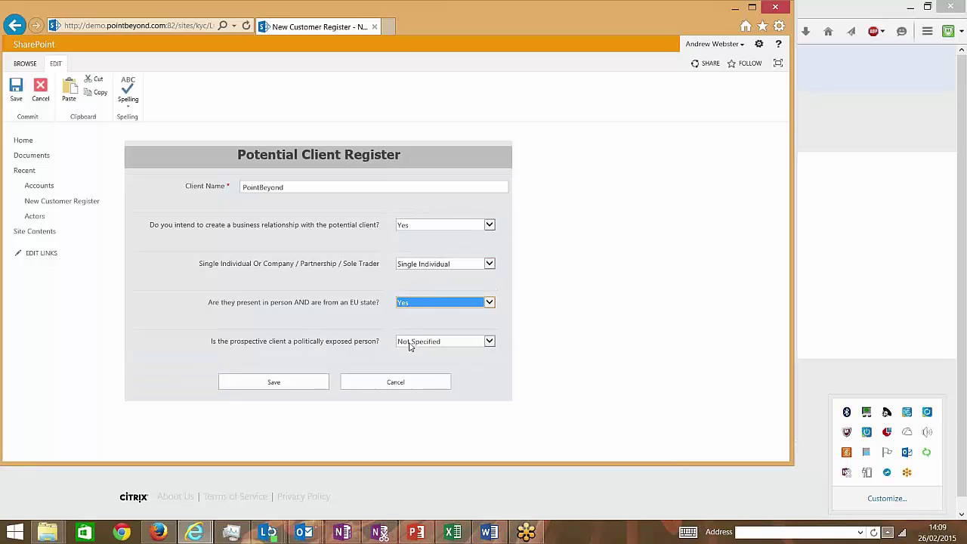
{"action": "left_click", "coordinate": [411, 345]}
{"action": "left_click", "coordinate": [410, 342]}
{"action": "left_click", "coordinate": [411, 342]}
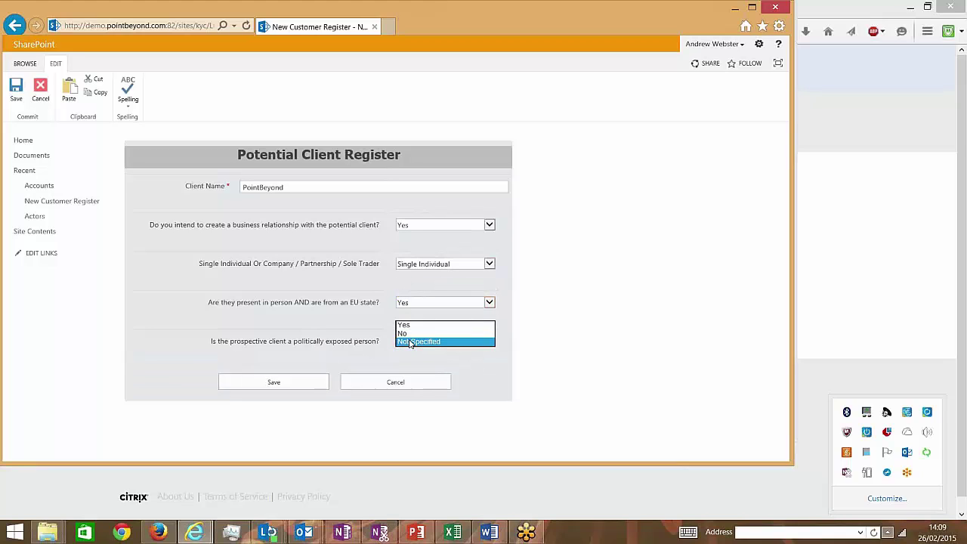
{"action": "left_click", "coordinate": [405, 324]}
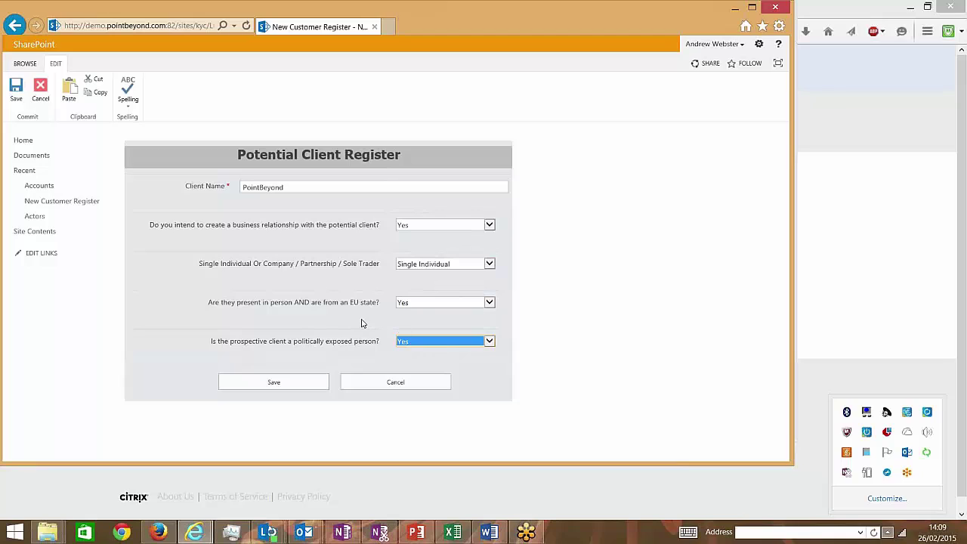
{"action": "left_click", "coordinate": [391, 383]}
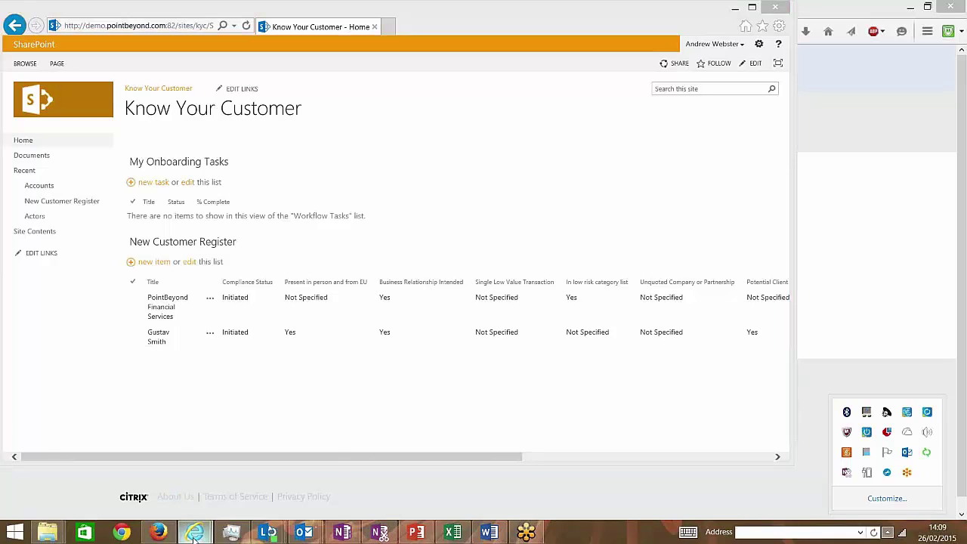
Return to the Know Your Customer home with the register still holding two entries
{"action": "mouse_move", "coordinate": [195, 535]}
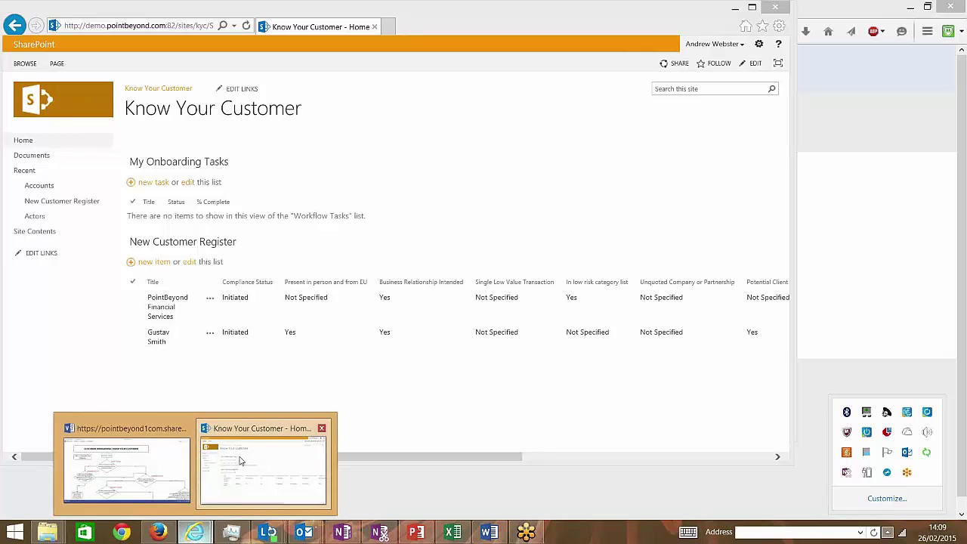
{"action": "left_click", "coordinate": [161, 458]}
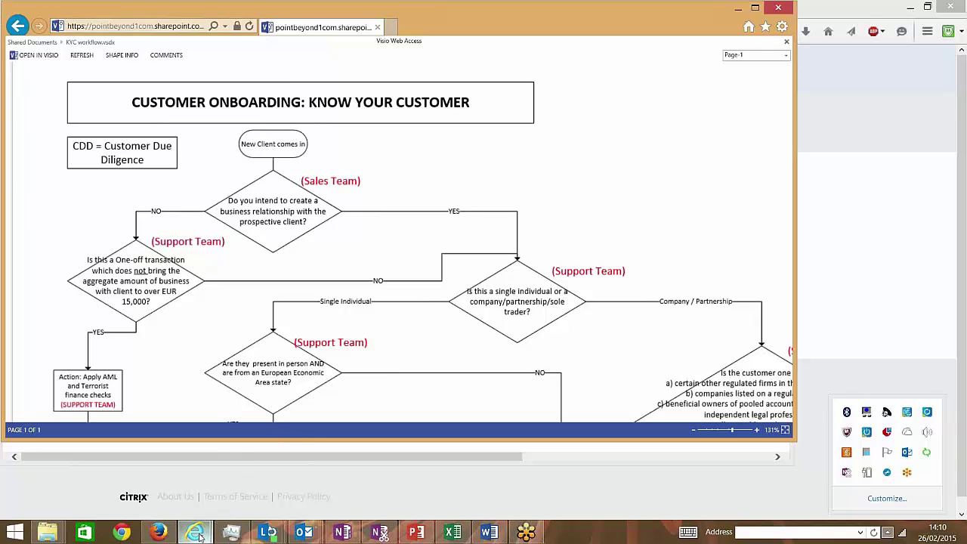
{"action": "mouse_move", "coordinate": [198, 535]}
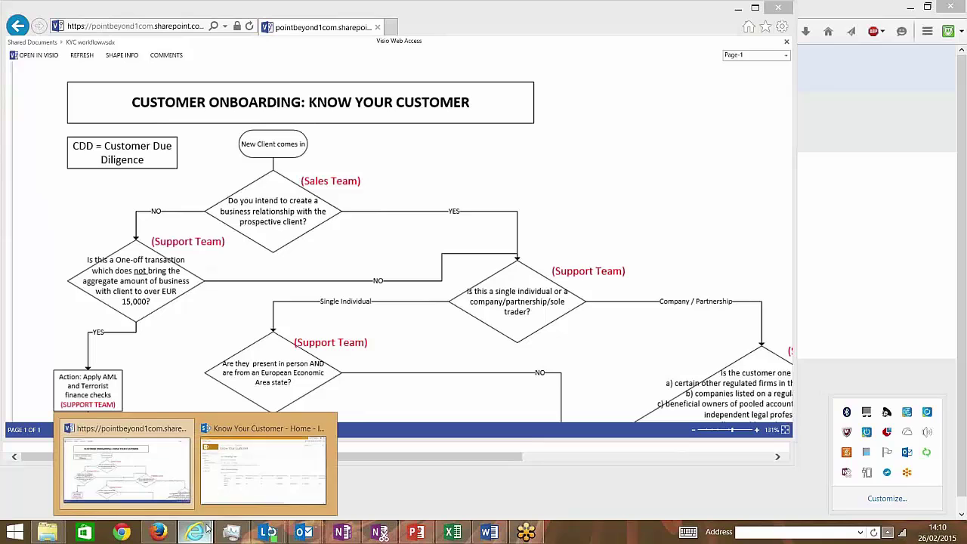
Open the Potential Client Register form in Nintex Forms Designer and select the first question panel
{"action": "left_click", "coordinate": [235, 471]}
{"action": "left_click", "coordinate": [129, 287]}
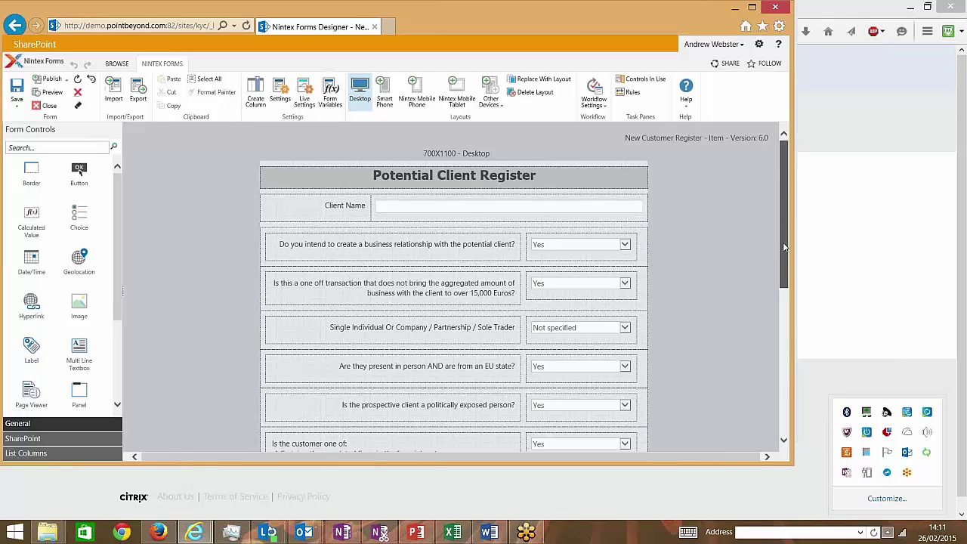
{"action": "left_click_drag", "start_coordinate": [784, 247], "coordinate": [784, 248]}
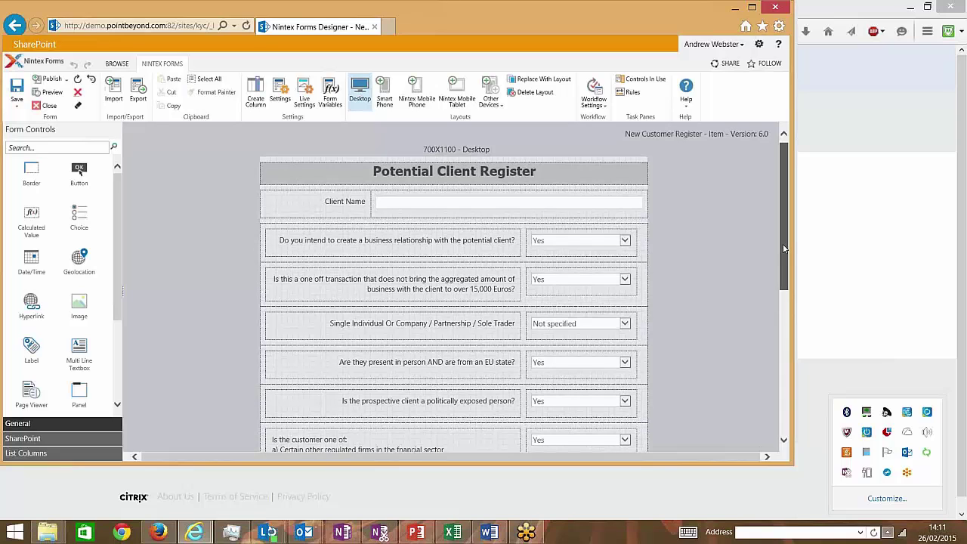
{"action": "left_click_drag", "start_coordinate": [784, 248], "coordinate": [783, 269]}
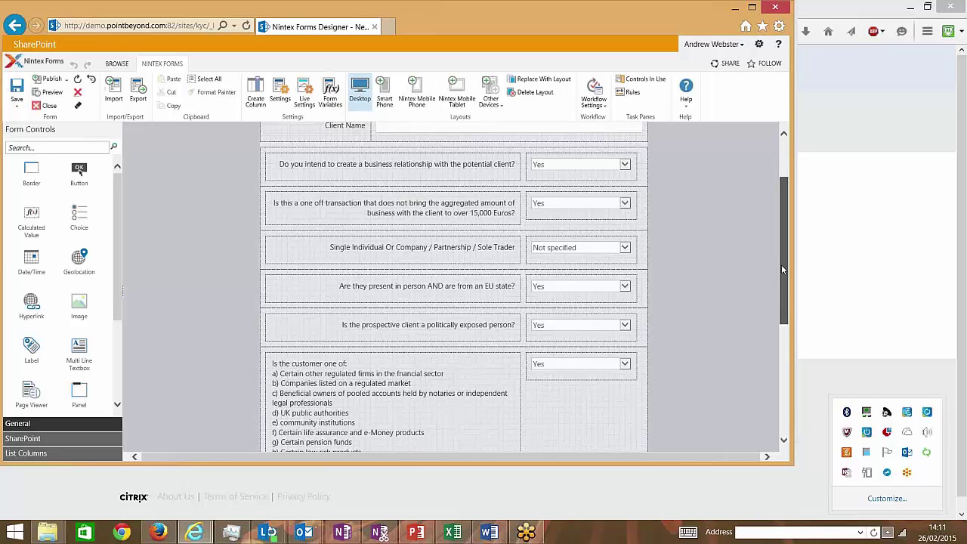
{"action": "left_click", "coordinate": [429, 227]}
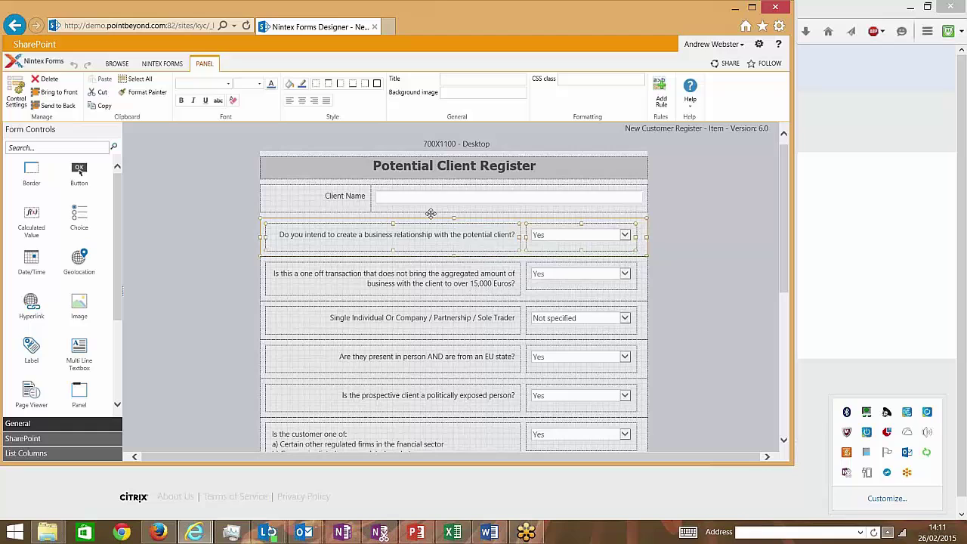
Select the whole first question panel, then return to the NINTEX FORMS ribbon commands
{"action": "left_click_drag", "start_coordinate": [430, 213], "coordinate": [437, 224]}
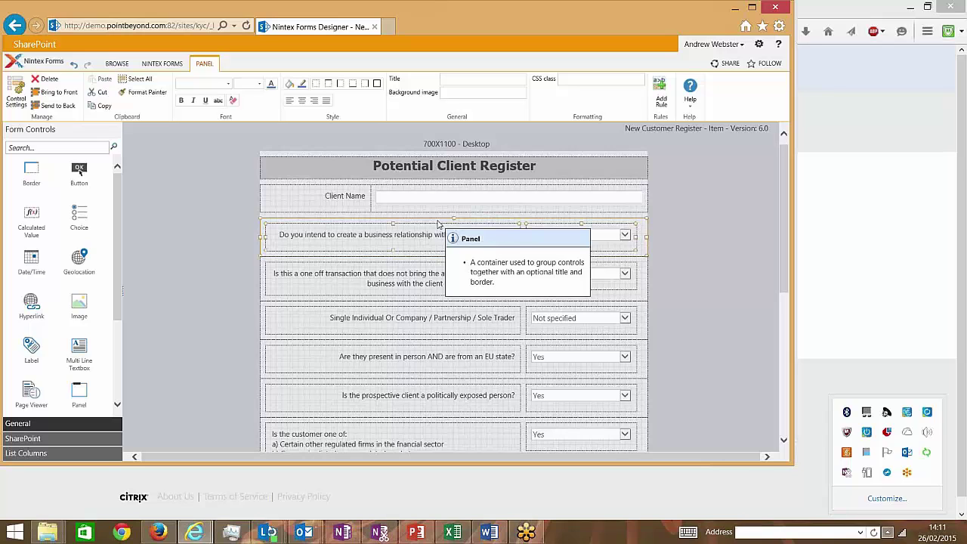
{"action": "left_click_drag", "start_coordinate": [438, 225], "coordinate": [472, 203]}
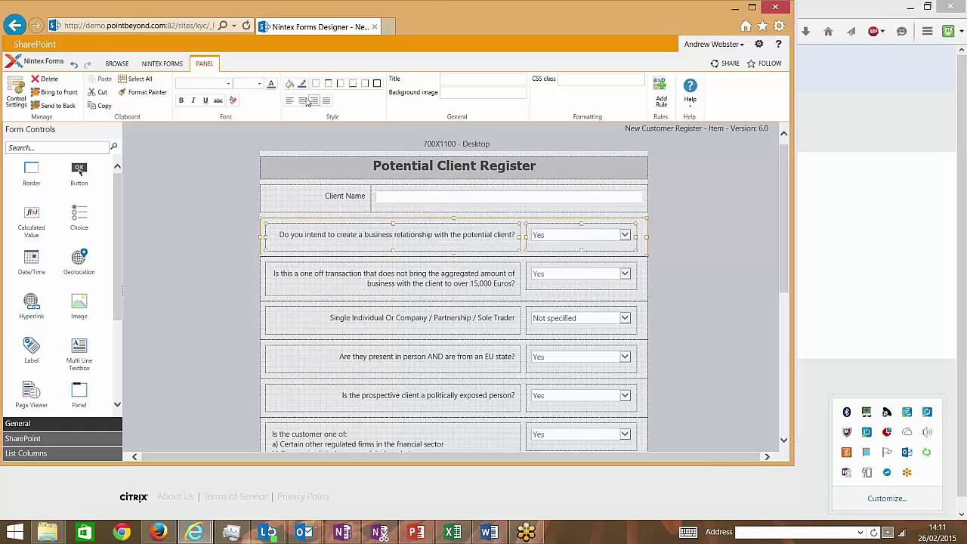
{"action": "left_click", "coordinate": [161, 63]}
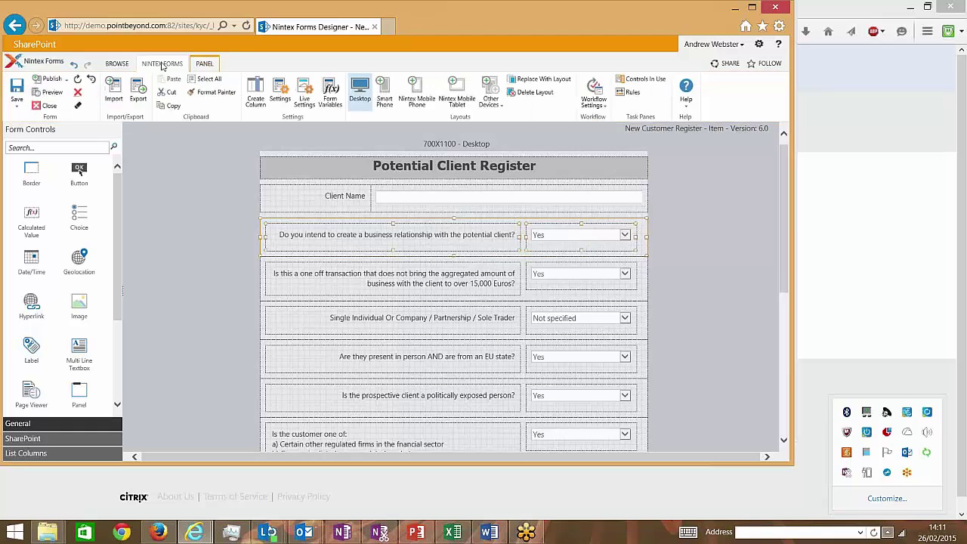
Show the form's rules, review Business Relation Yes and No, and open No's condition formula
{"action": "left_click", "coordinate": [633, 94]}
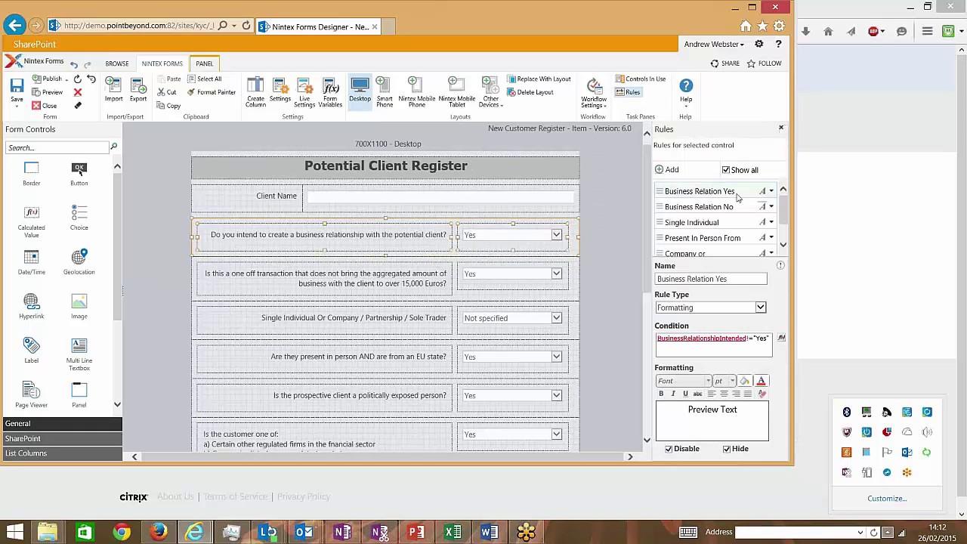
{"action": "left_click", "coordinate": [737, 193]}
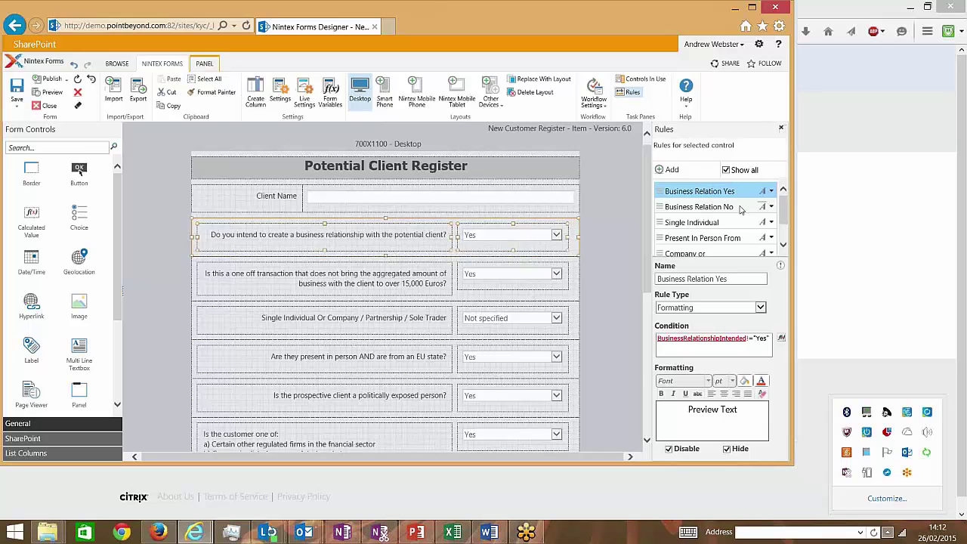
{"action": "right_click", "coordinate": [740, 210]}
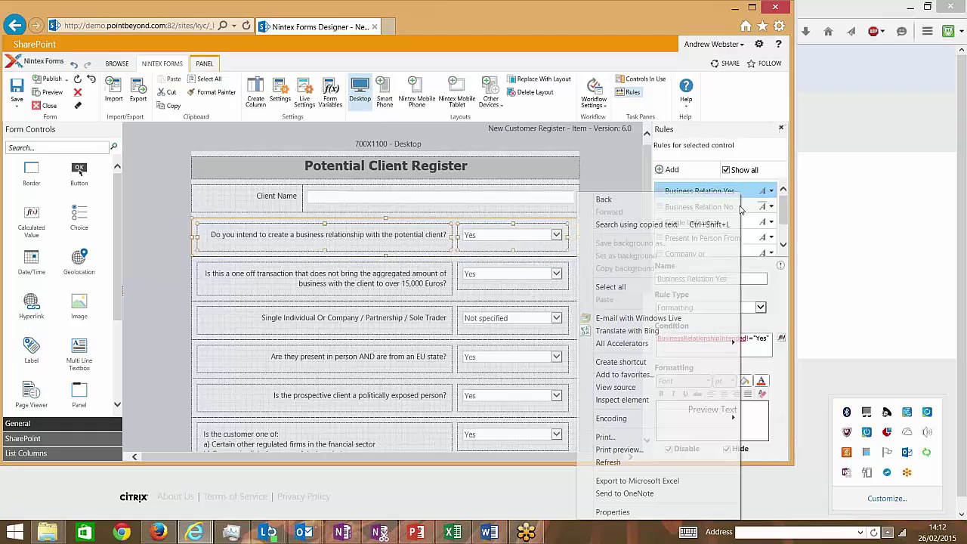
{"action": "left_click", "coordinate": [740, 208]}
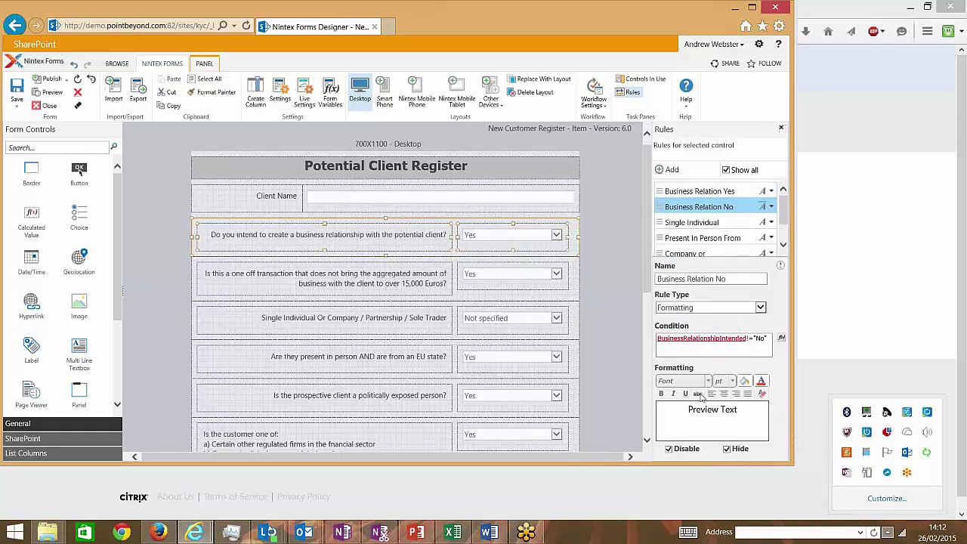
{"action": "left_click", "coordinate": [781, 339]}
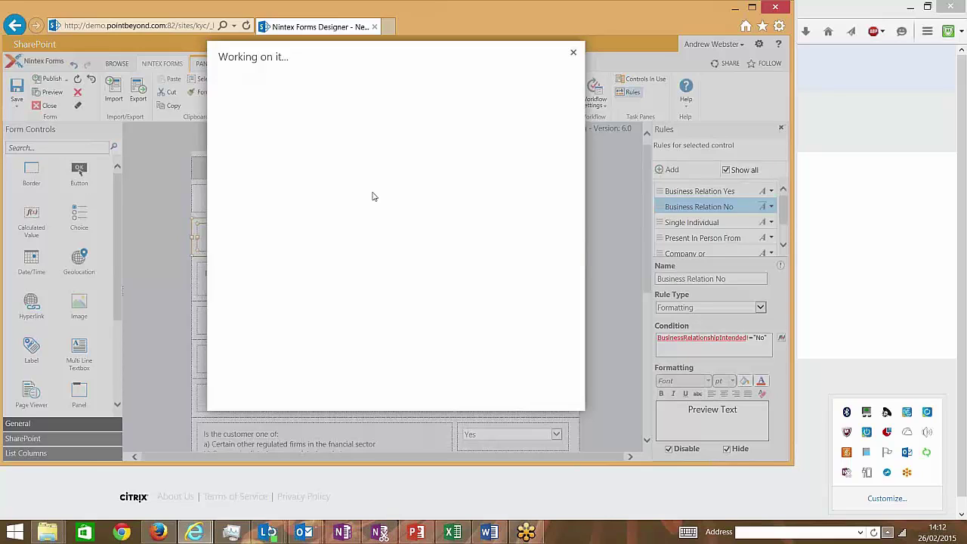
Browse the Named Controls list in the Formula Builder, then cancel without changes
{"action": "left_click", "coordinate": [330, 82]}
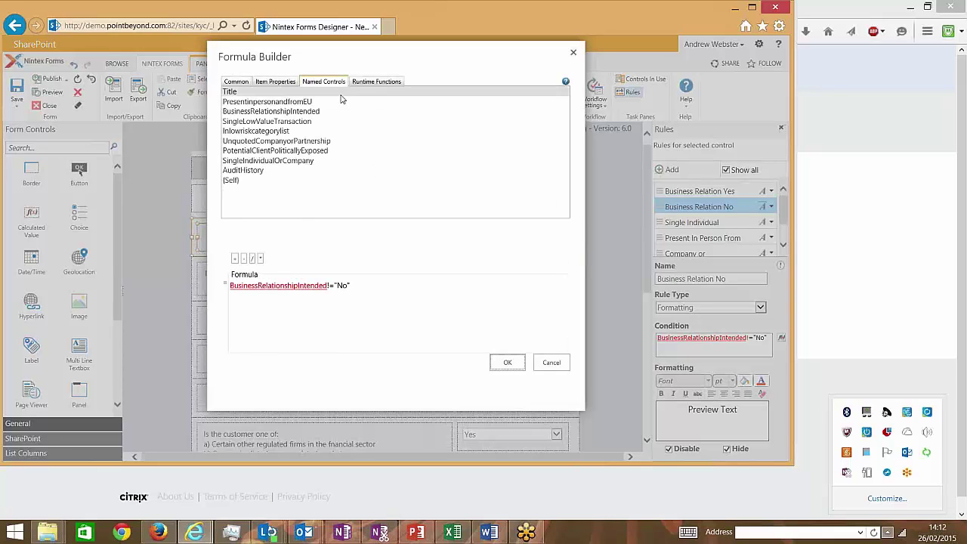
{"action": "left_click", "coordinate": [550, 363]}
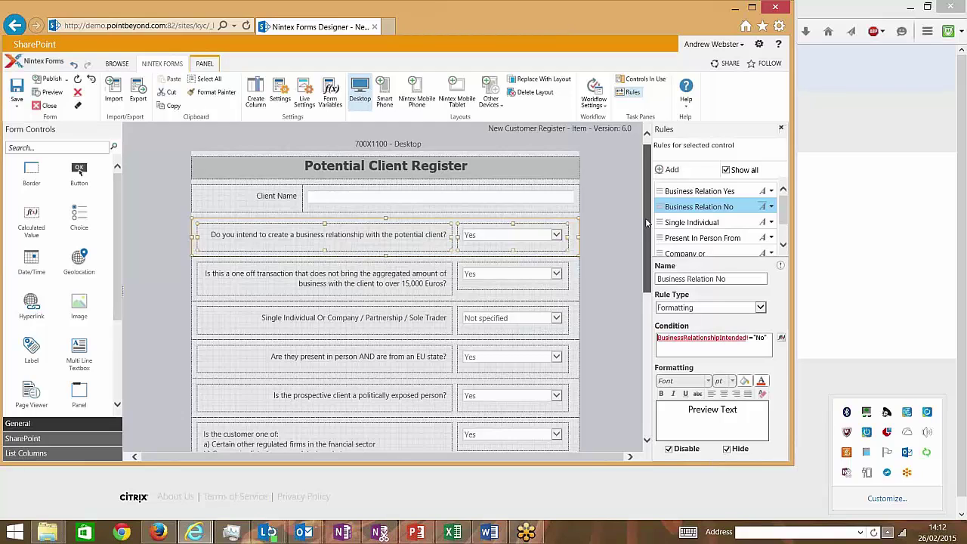
{"action": "left_click_drag", "start_coordinate": [645, 221], "coordinate": [647, 224]}
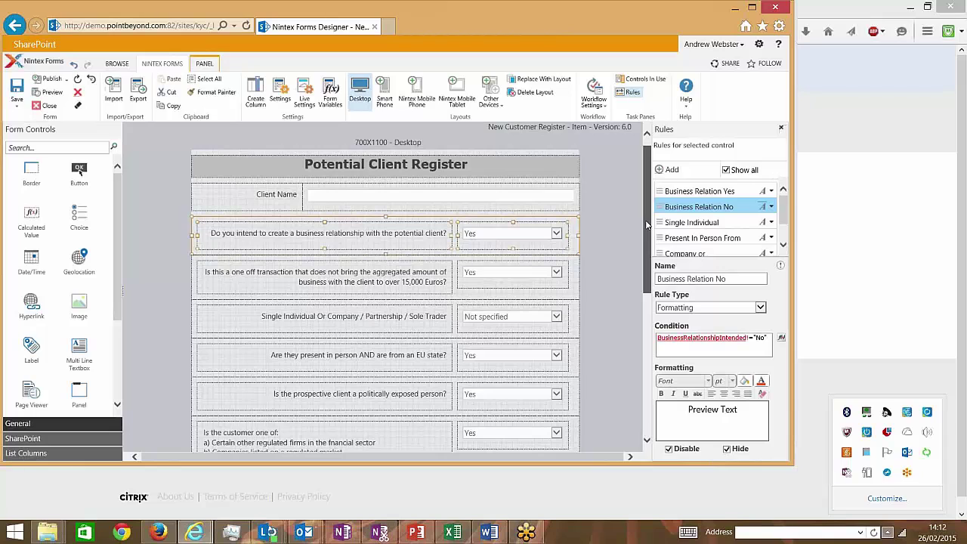
{"action": "left_click_drag", "start_coordinate": [647, 225], "coordinate": [646, 327]}
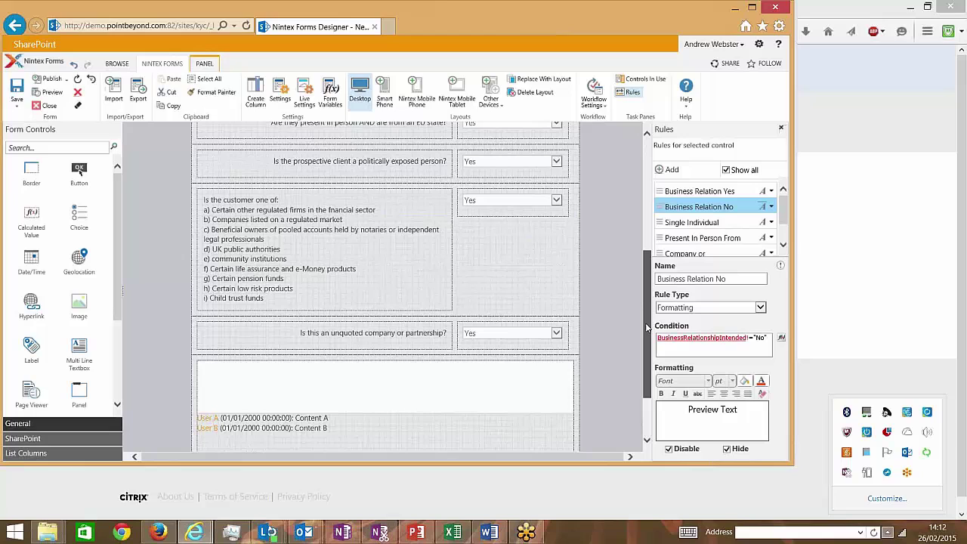
{"action": "left_click_drag", "start_coordinate": [646, 327], "coordinate": [646, 221]}
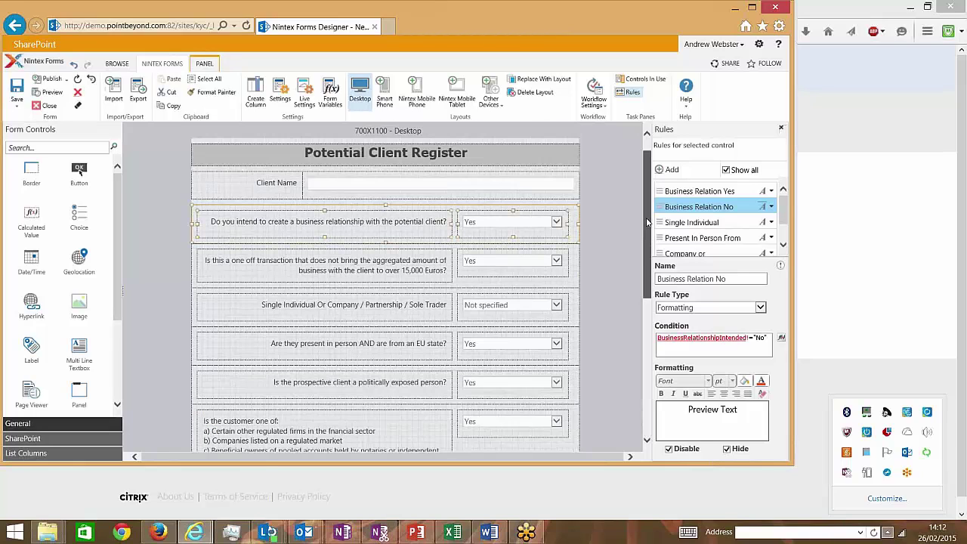
{"action": "scroll", "coordinate": [647, 221], "scroll_direction": "up", "scroll_amount": 1}
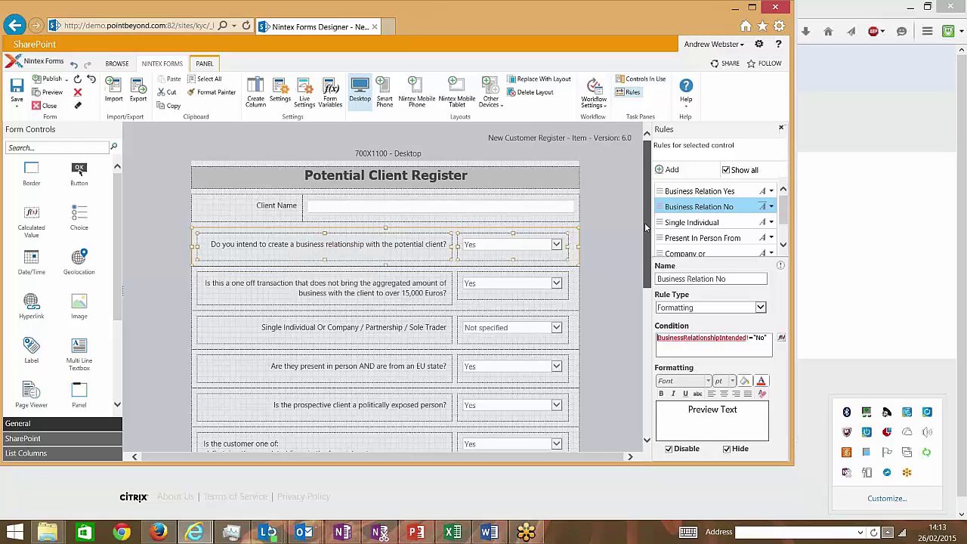
{"action": "left_click_drag", "start_coordinate": [646, 226], "coordinate": [645, 236]}
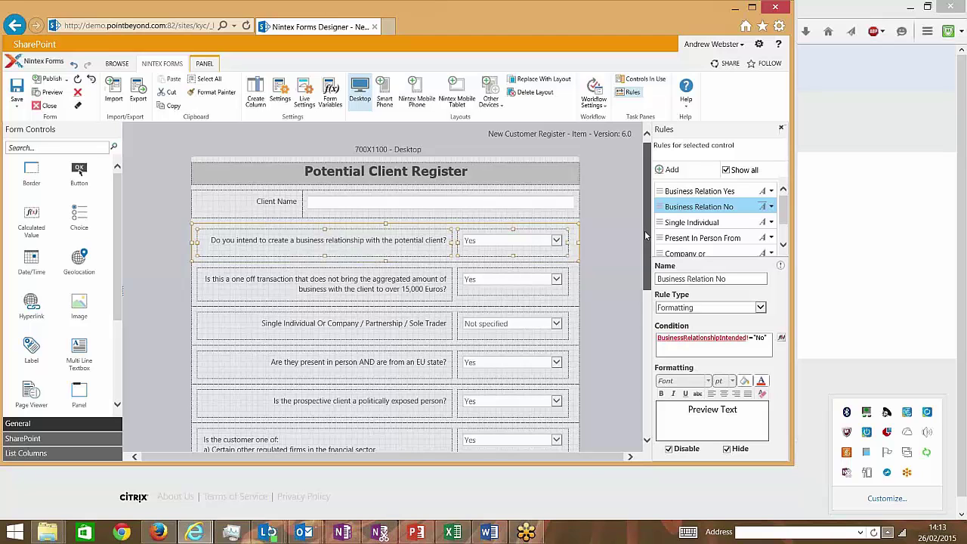
{"action": "left_click_drag", "start_coordinate": [646, 236], "coordinate": [647, 246]}
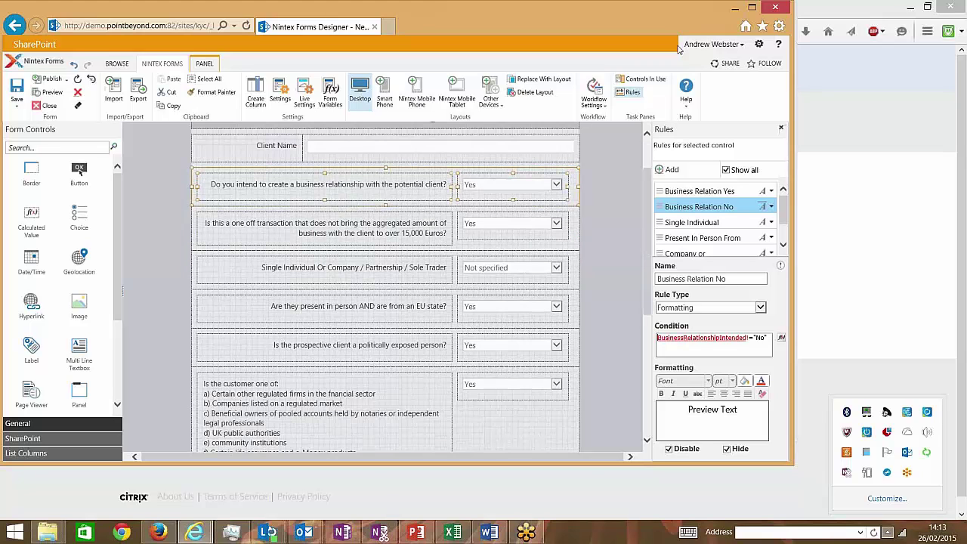